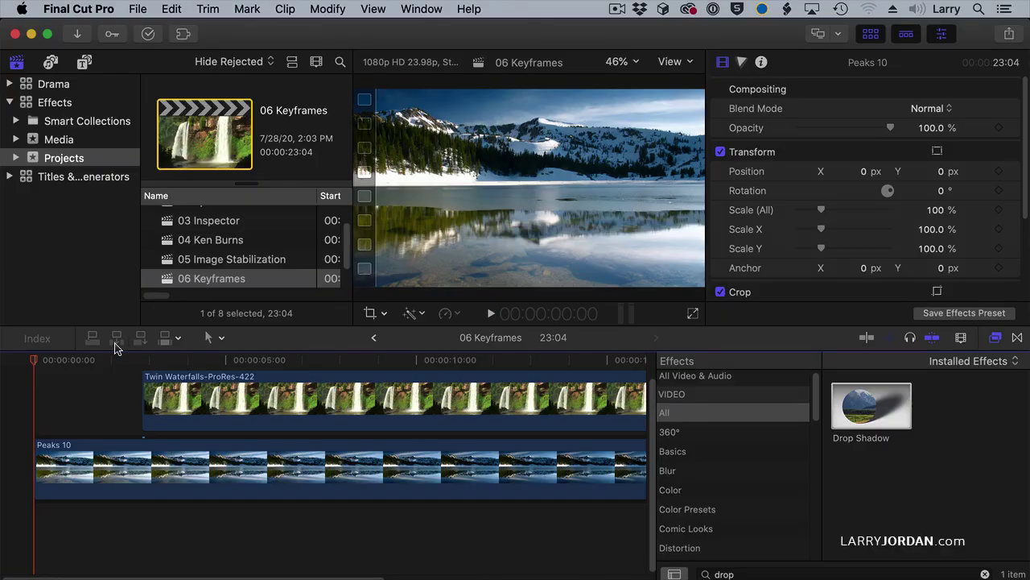
- Play the project from the start, fit the timeline to all clips and close the effects browser
left_click(34, 358)
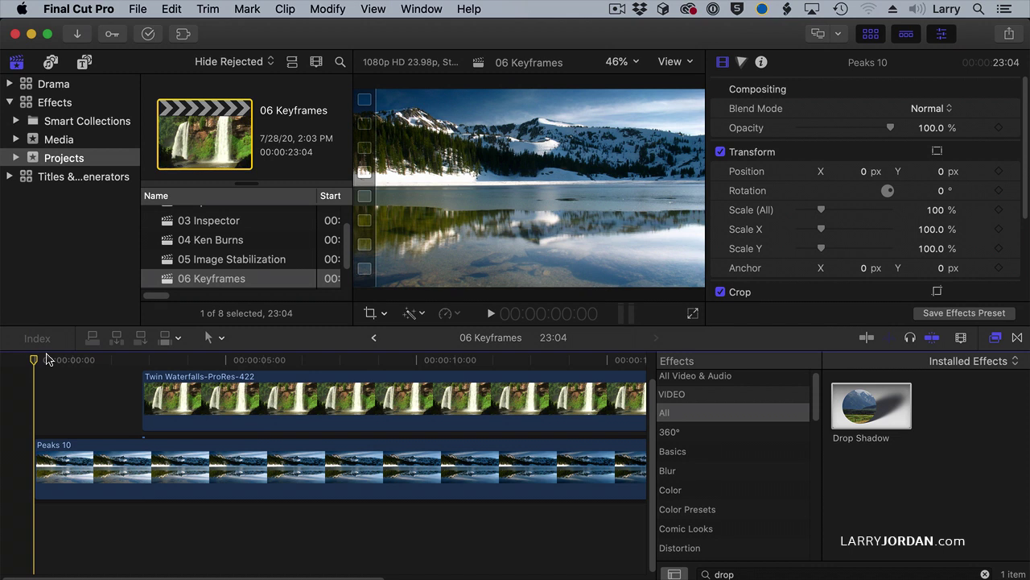
key("space")
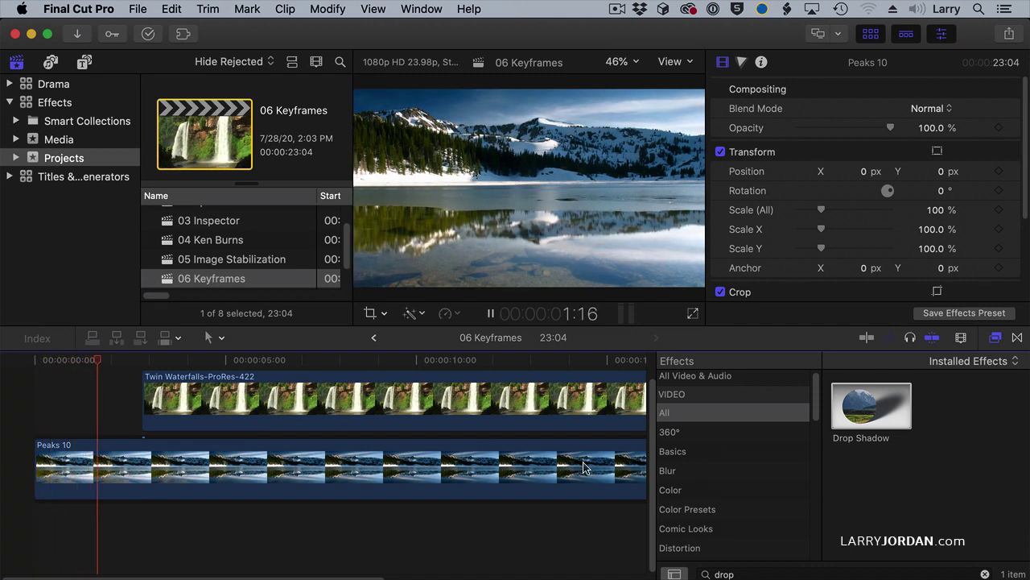
key("space")
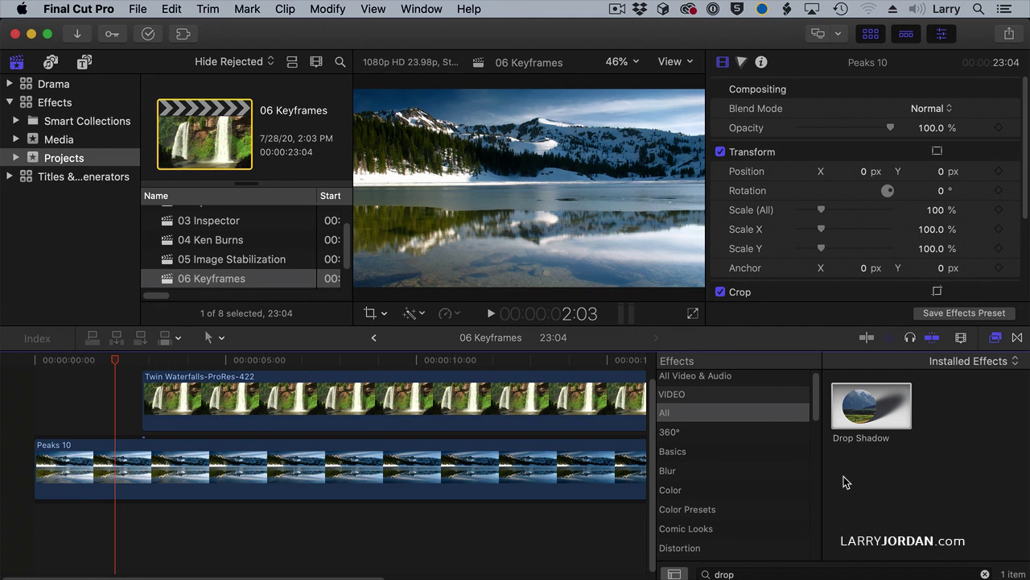
key("shift+z")
left_click(995, 337)
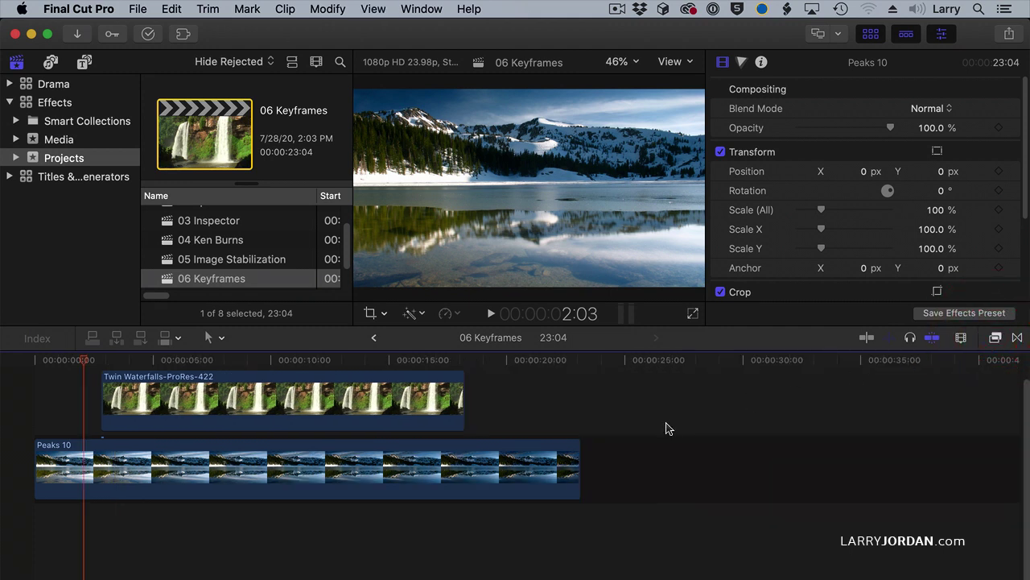
- Set the Twin Waterfalls clip to 50% scale and 30° rotation in the Inspector
left_click(339, 427)
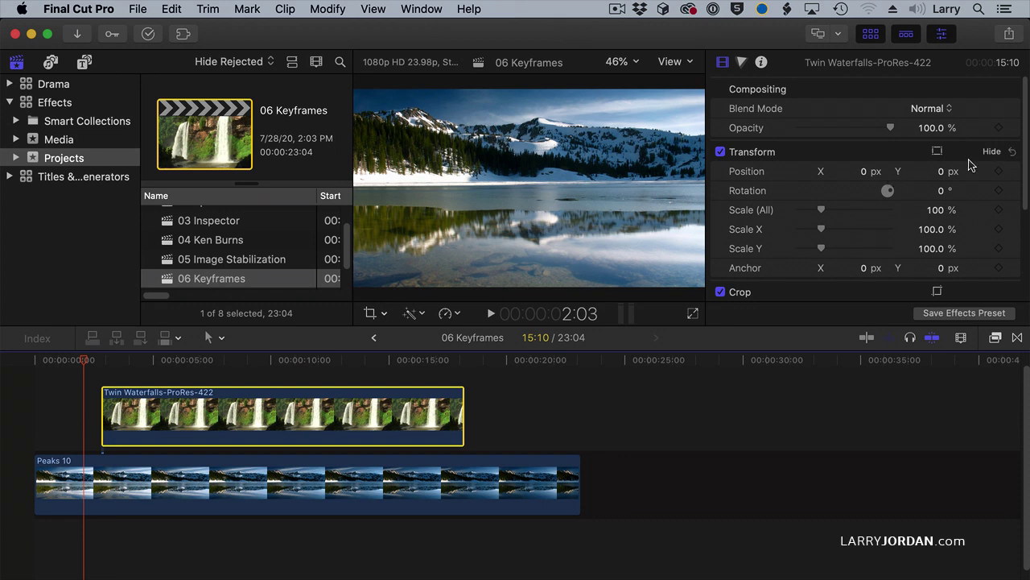
left_click(931, 210)
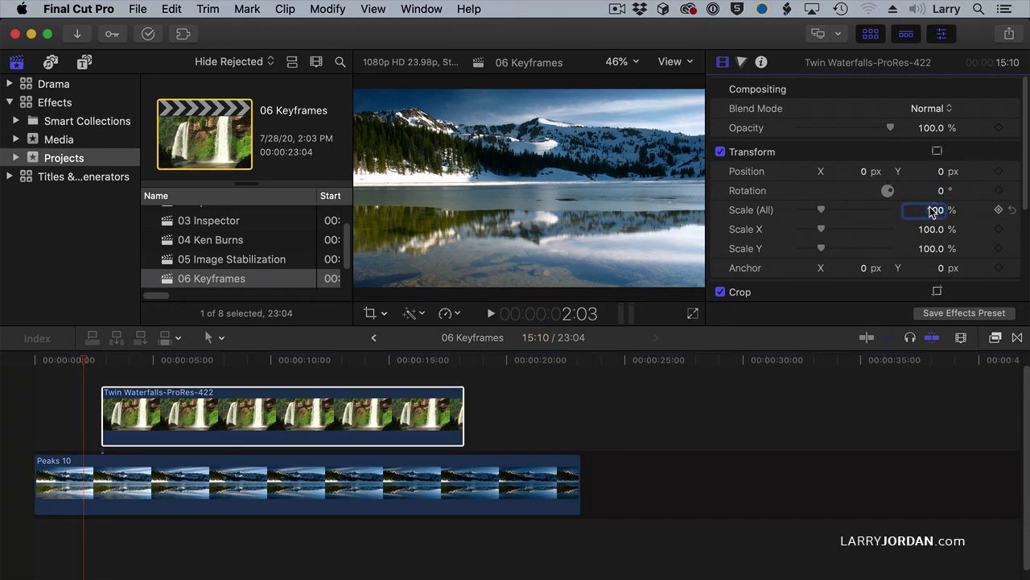
type("50")
key("Return")
left_click(279, 360)
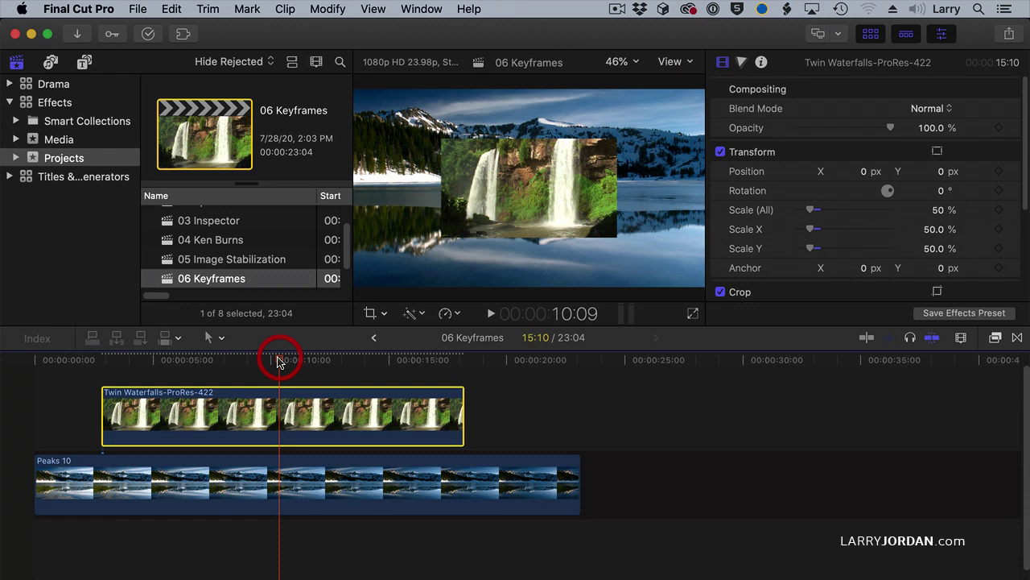
left_click(939, 190)
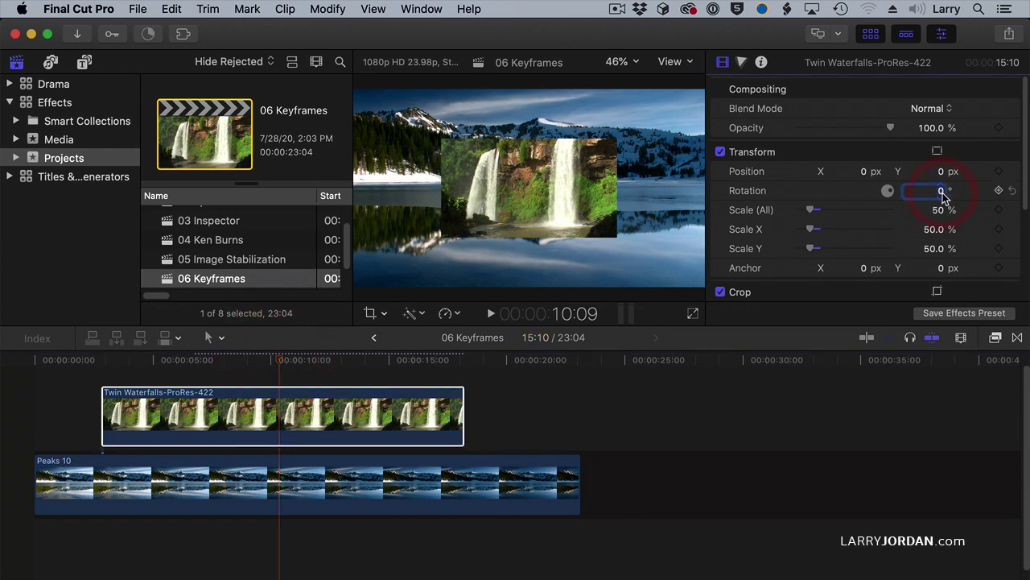
type("30")
key("Return")
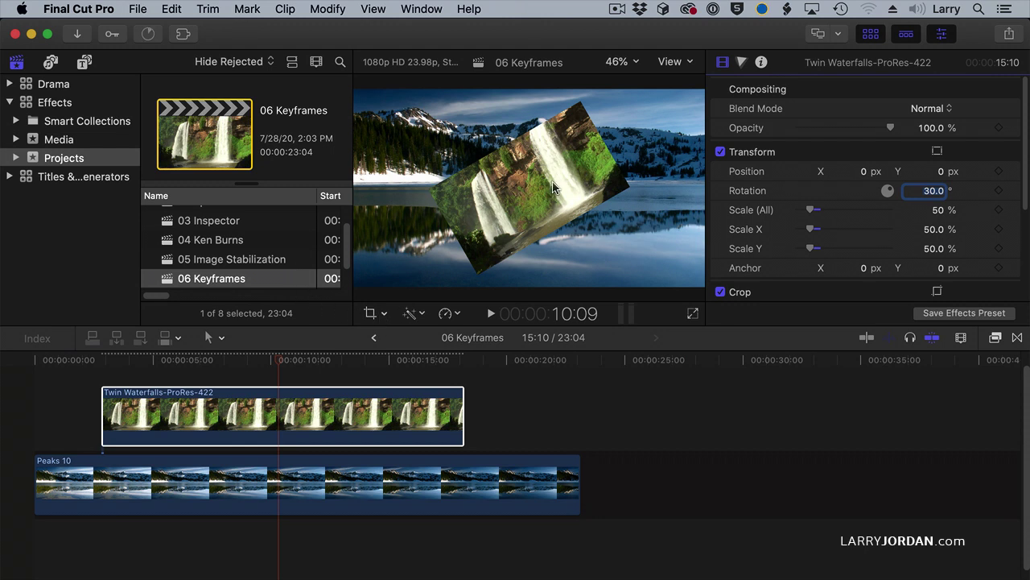
- Turn on viewer transform handles and drag the waterfall inset left and down
left_click(388, 314)
left_click(395, 332)
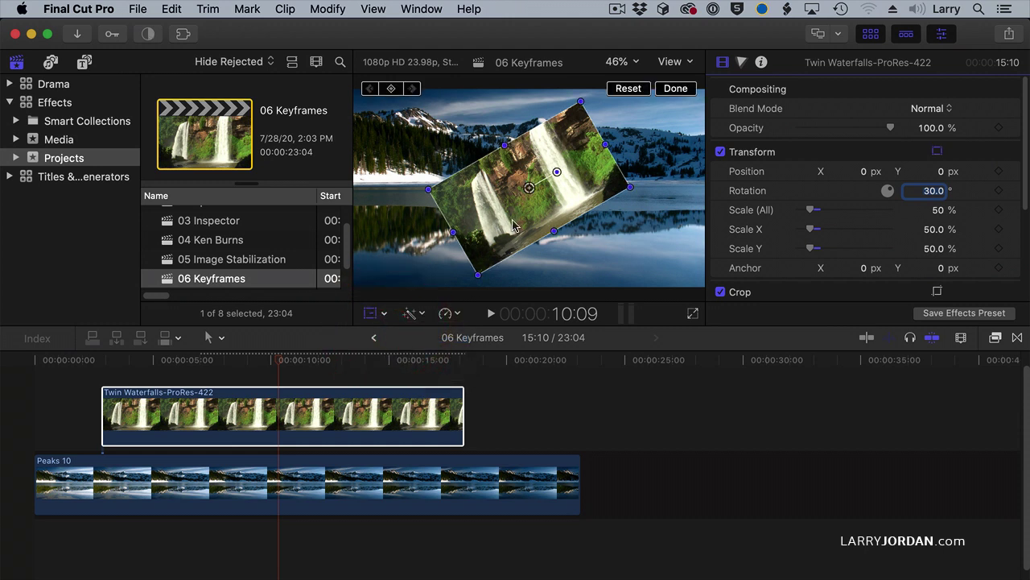
left_click_drag(513, 225, 456, 206)
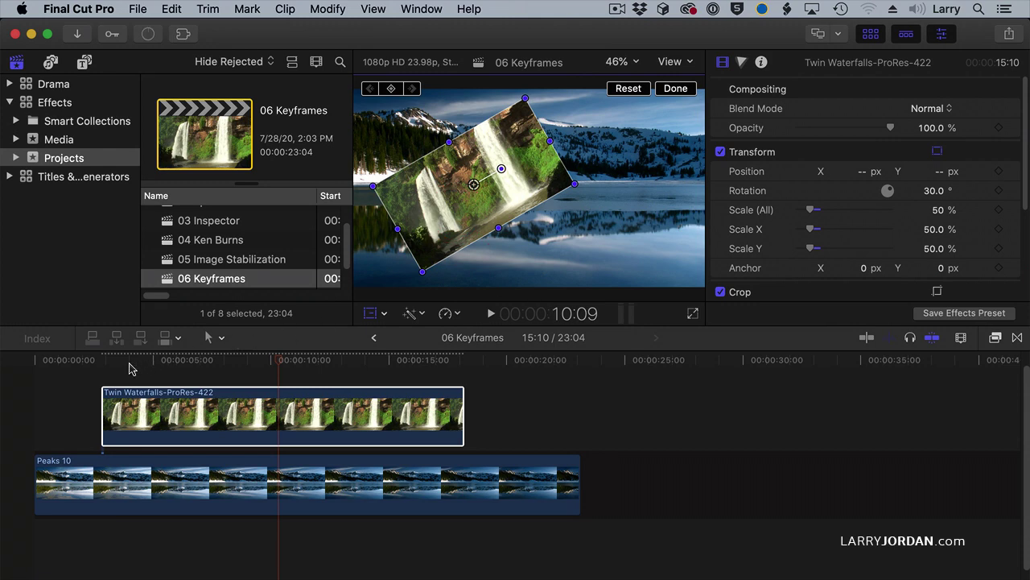
- At about 6:06, add position, rotation and scale keyframes to the Twin Waterfalls clip
left_click(99, 363)
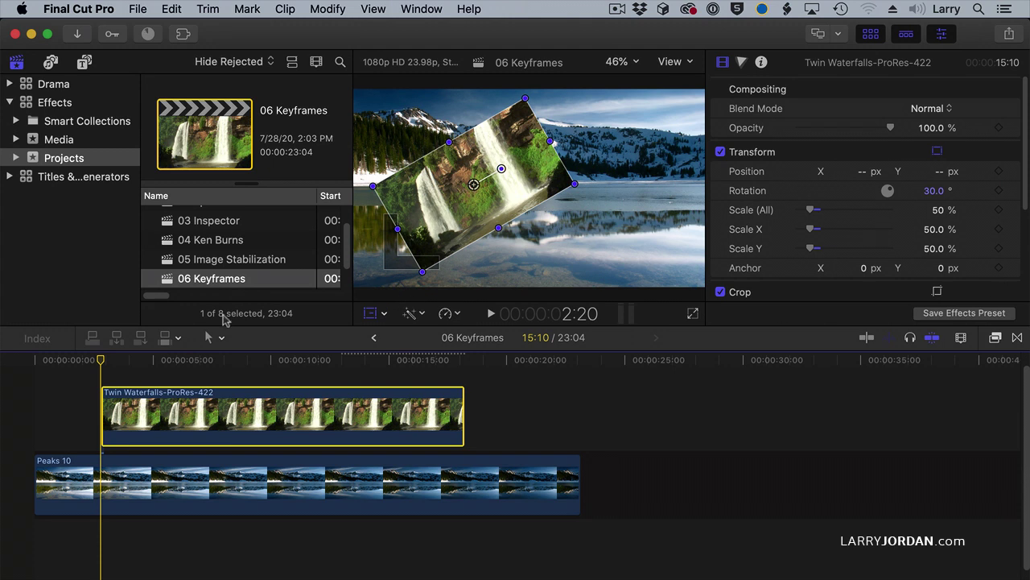
left_click_drag(100, 362, 183, 368)
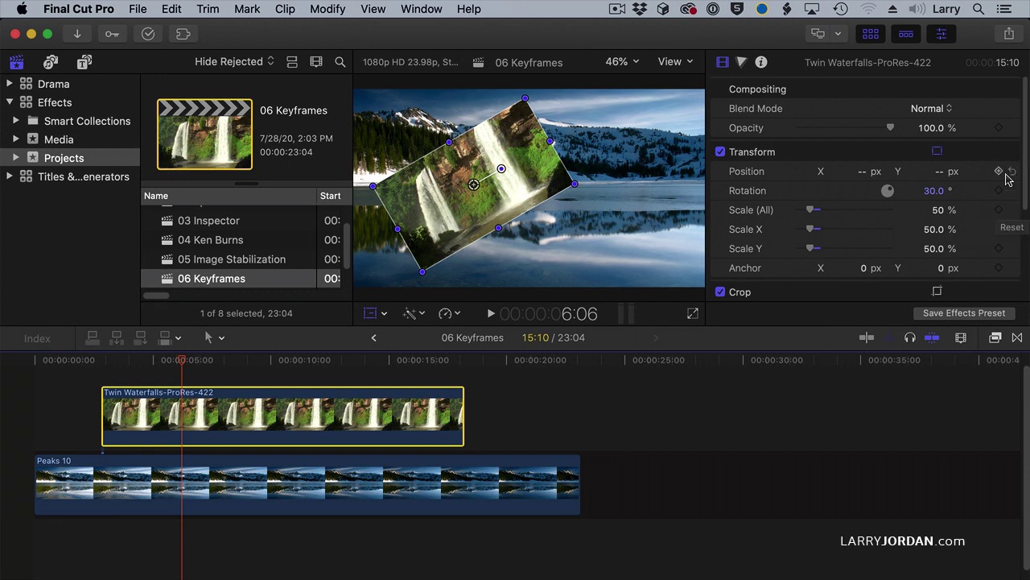
left_click(999, 171)
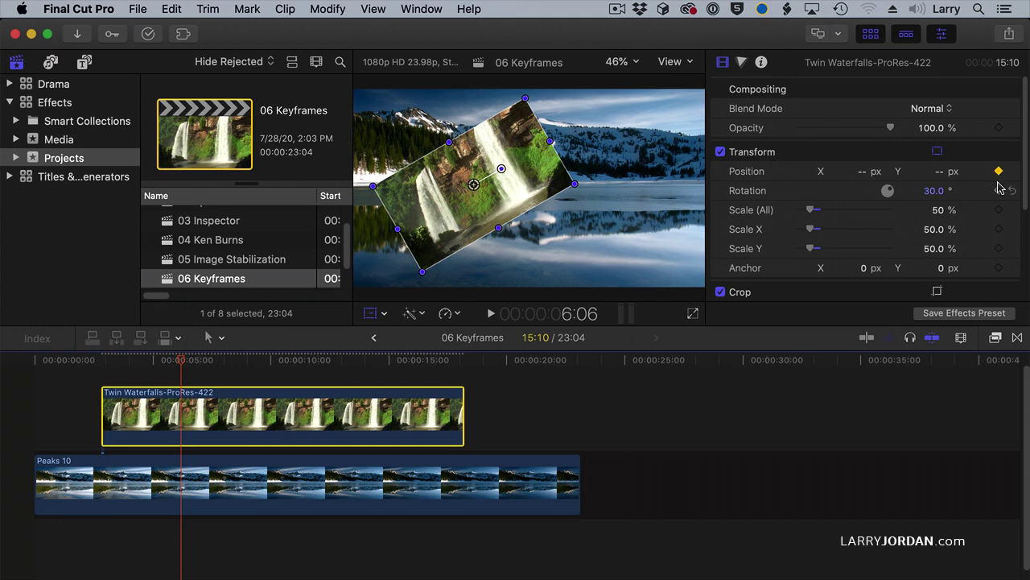
left_click(999, 190)
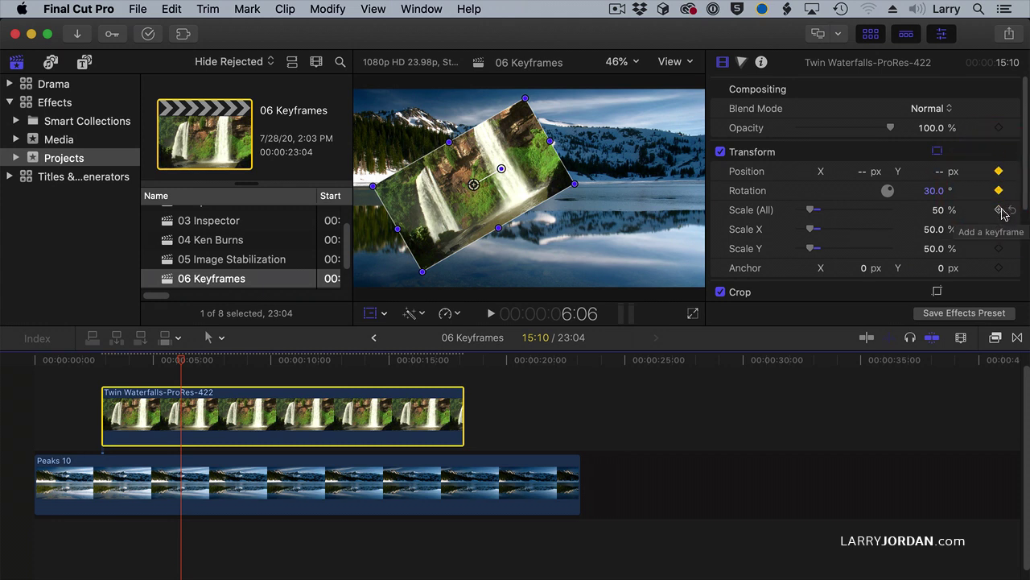
left_click(999, 209)
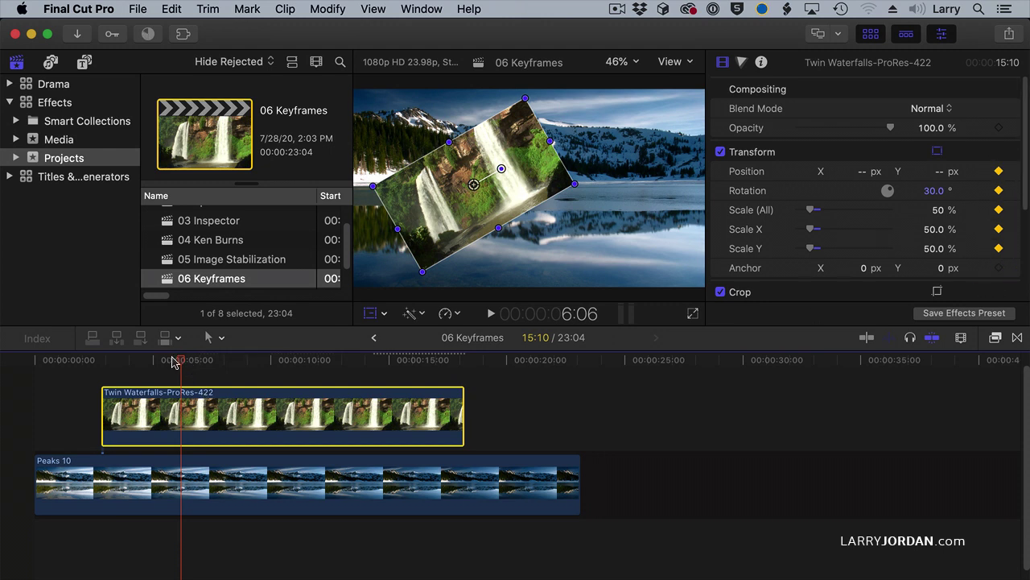
- At 3:09, keyframe Twin Waterfalls at position 0, 0, rotation 0° and scale 100
left_click_drag(176, 362, 102, 366)
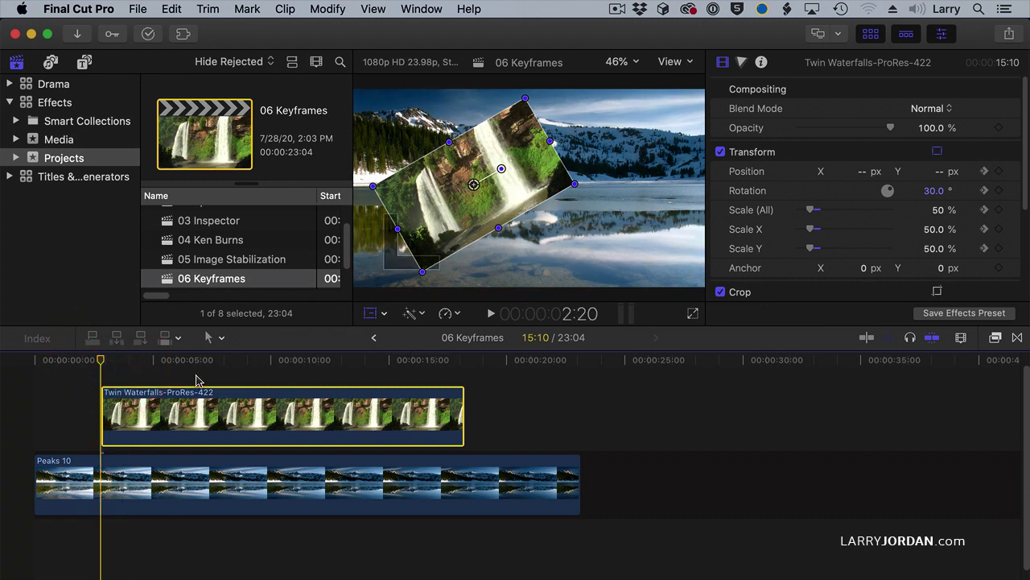
left_click(863, 172)
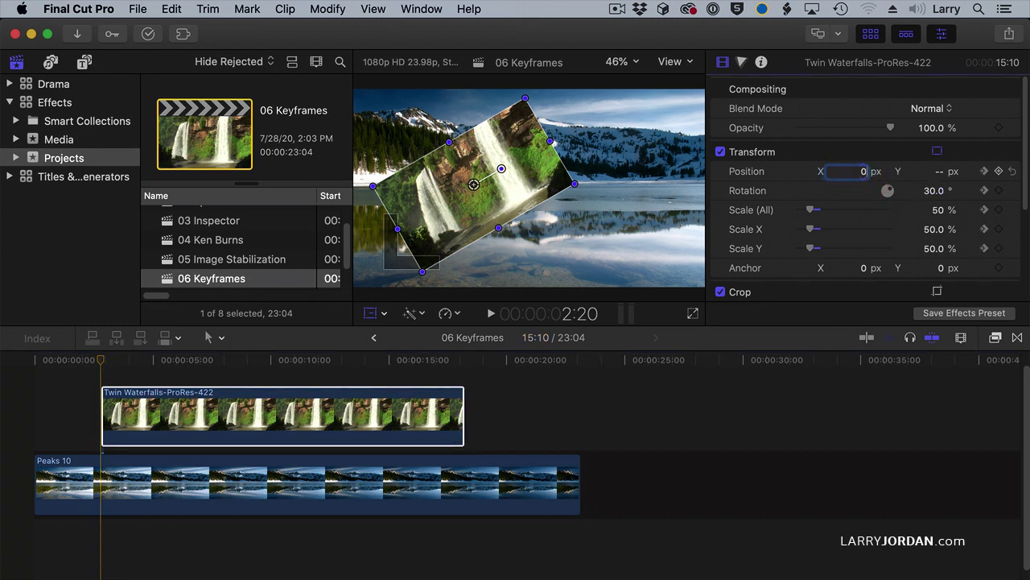
type("0")
key("Tab")
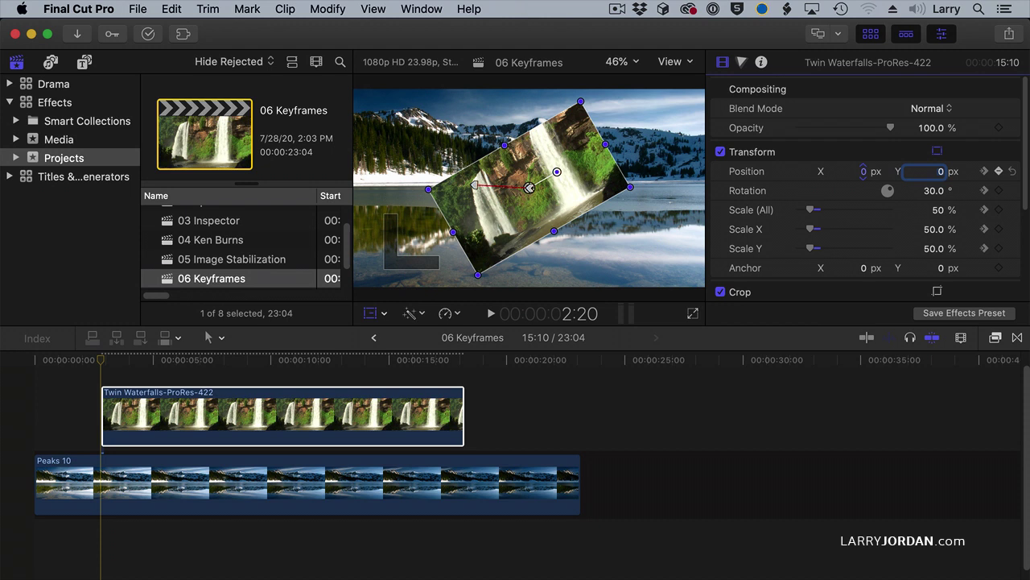
left_click(927, 193)
type("0")
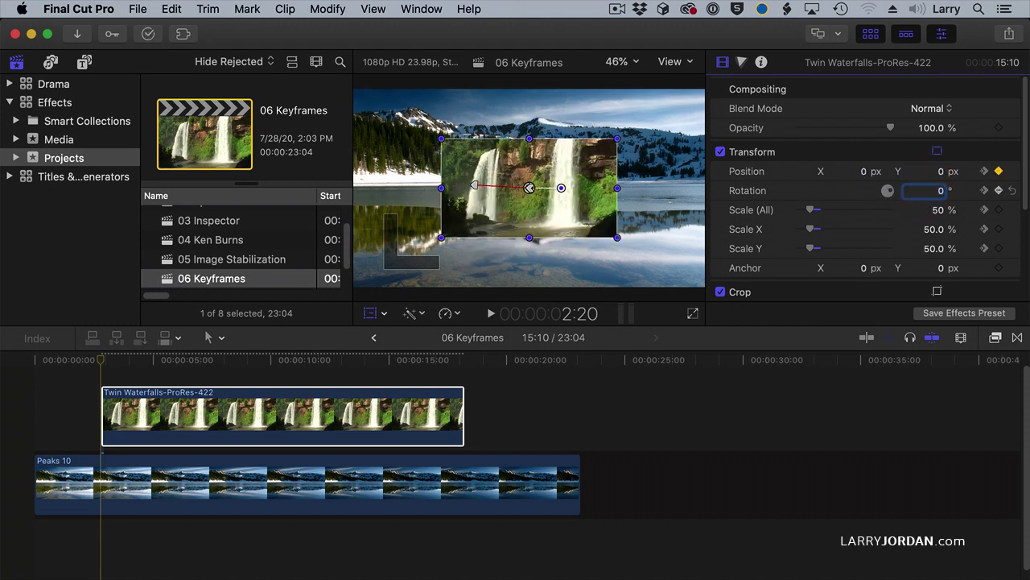
left_click(934, 210)
type("10")
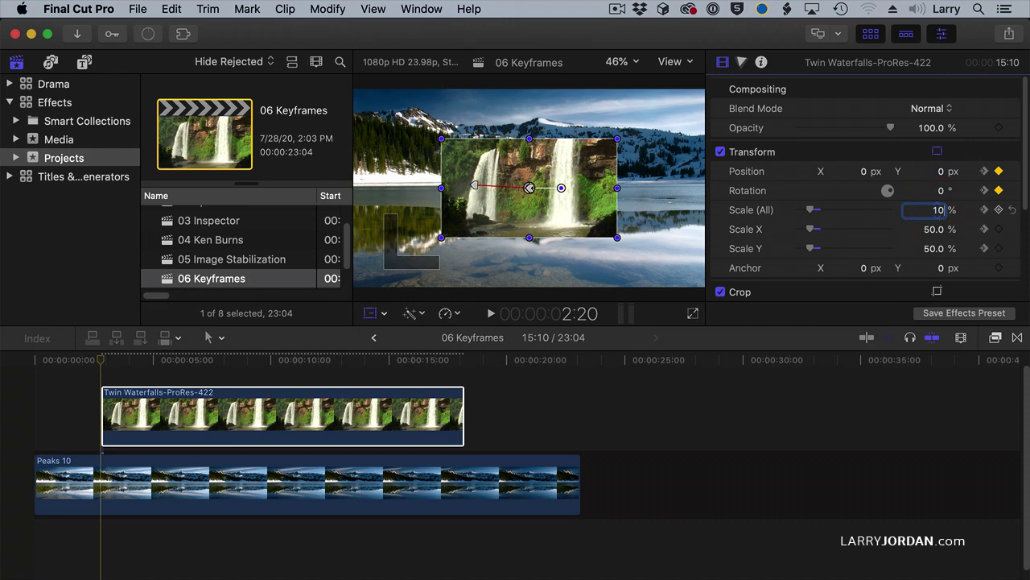
type("0")
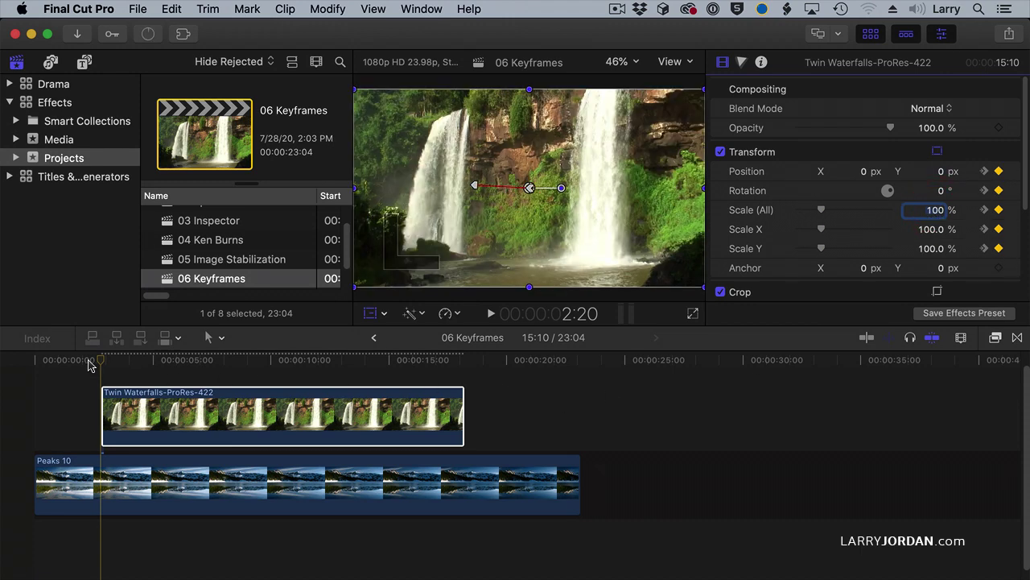
- Play the keyframed animation twice from before the clip, stopping on the tilted inset at 7:17
left_click(87, 360)
key("space")
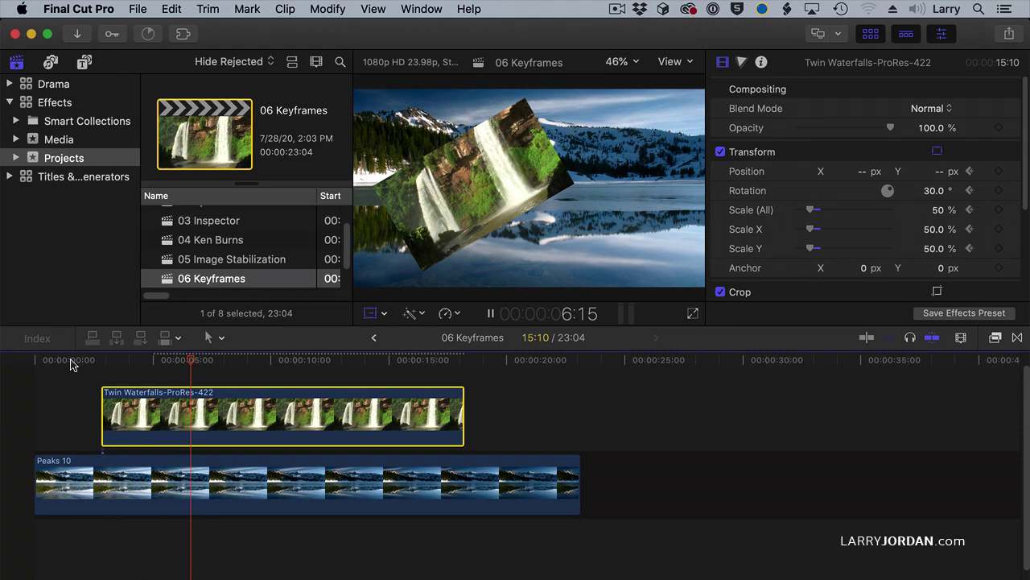
left_click_drag(71, 360, 93, 363)
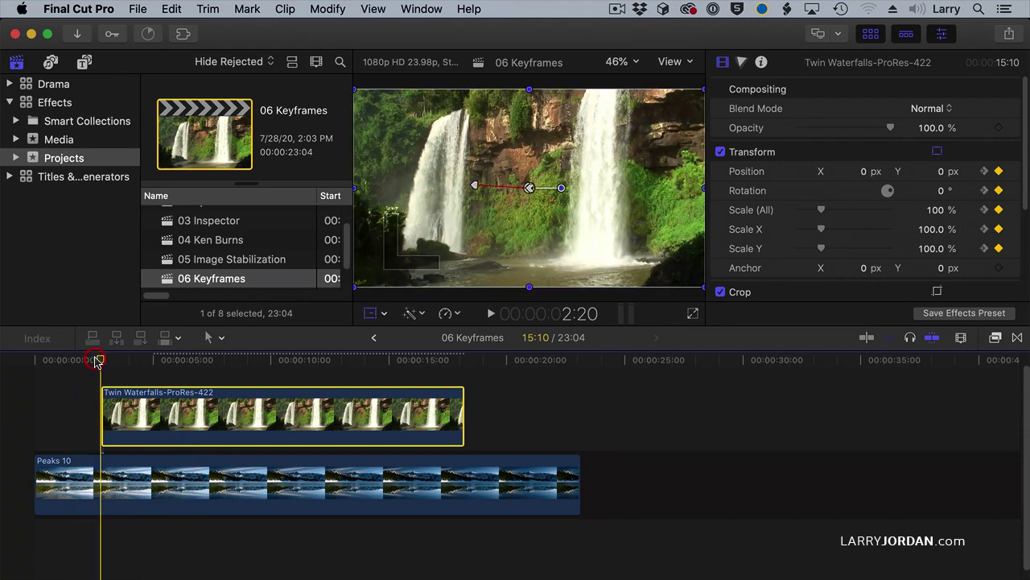
key("space")
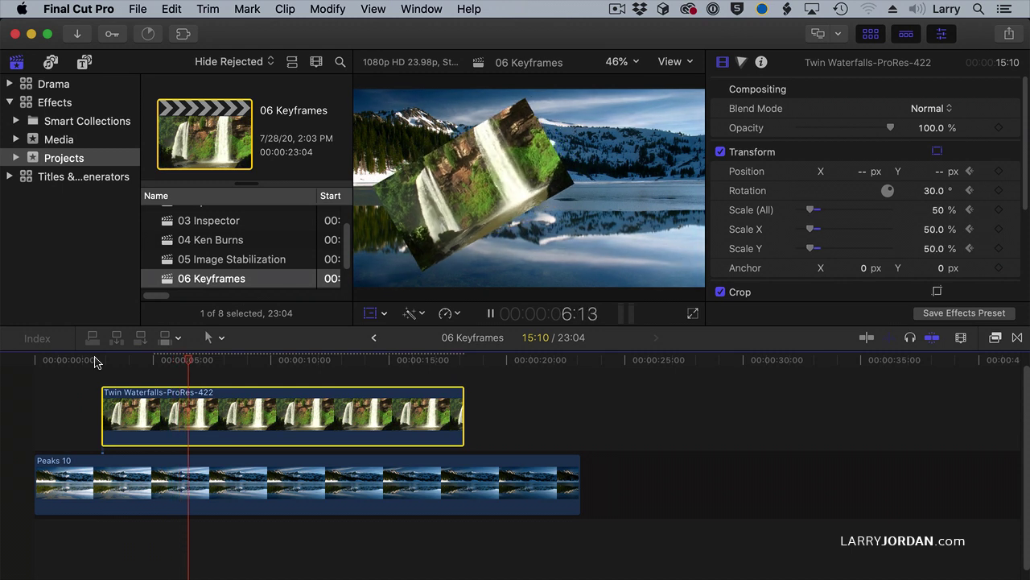
key("space")
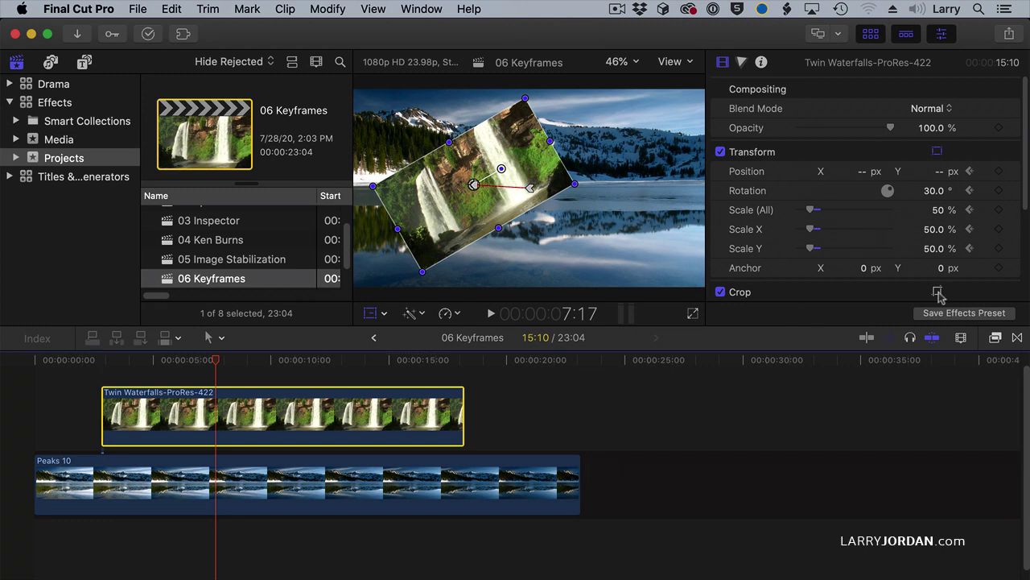
- Step back and forth between the clip-start and 6:06 keyframes
left_click(970, 173)
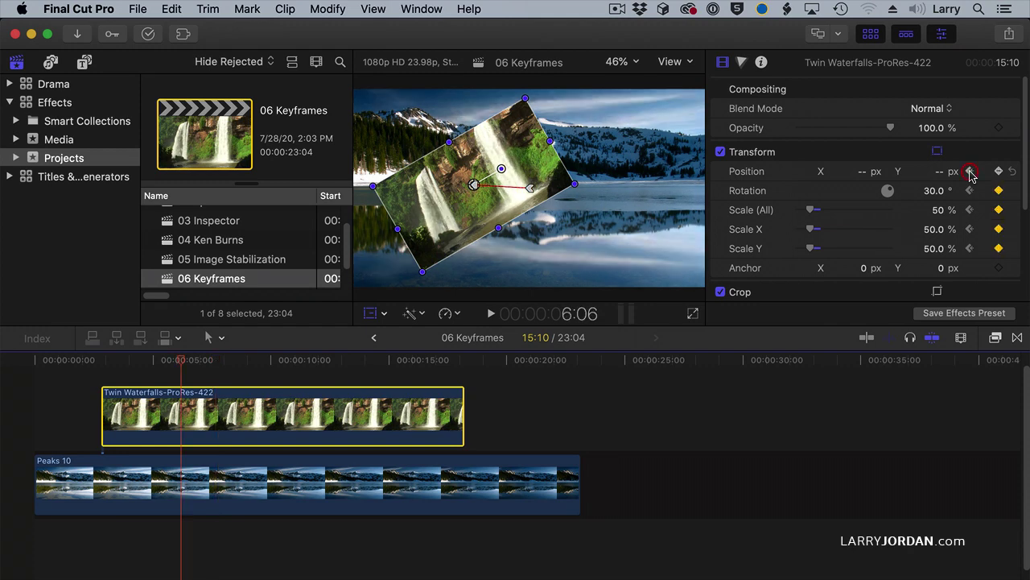
left_click(970, 173)
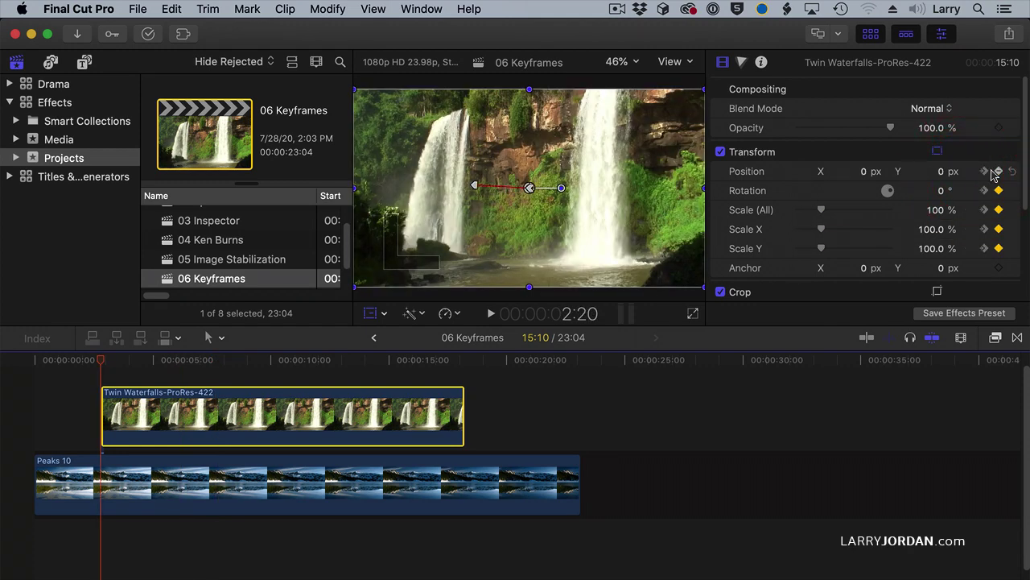
left_click(990, 173)
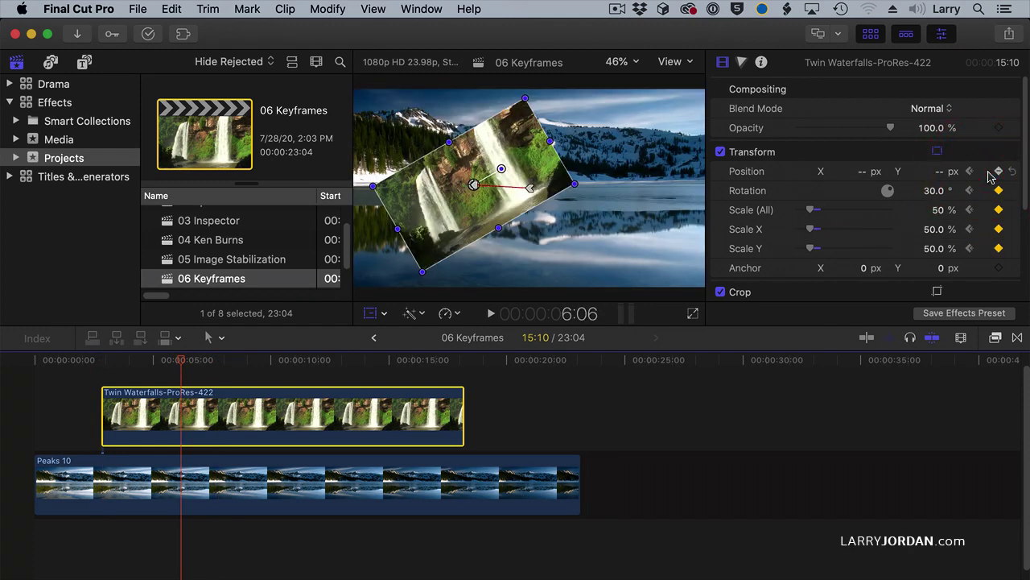
left_click(970, 173)
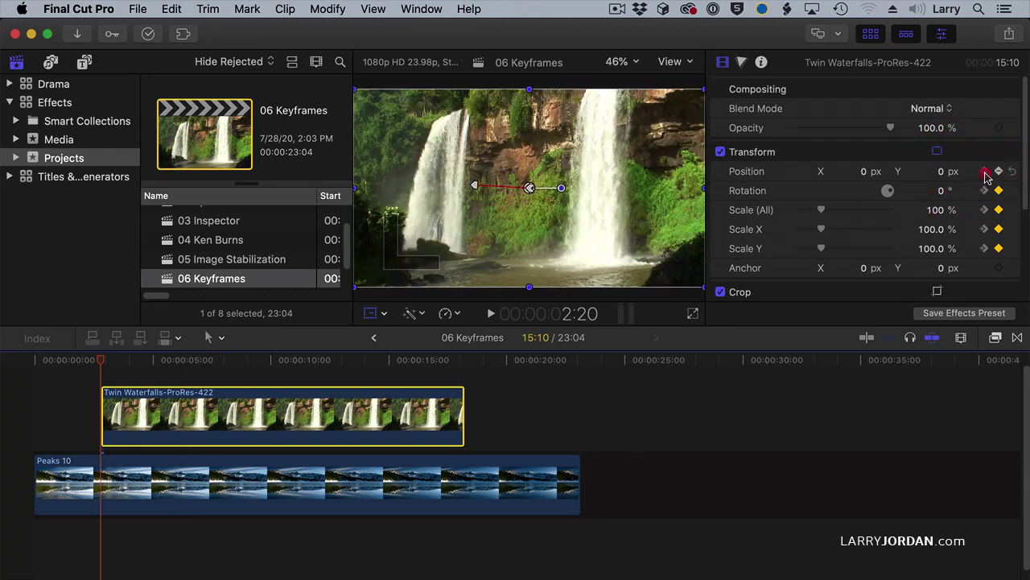
left_click(991, 172)
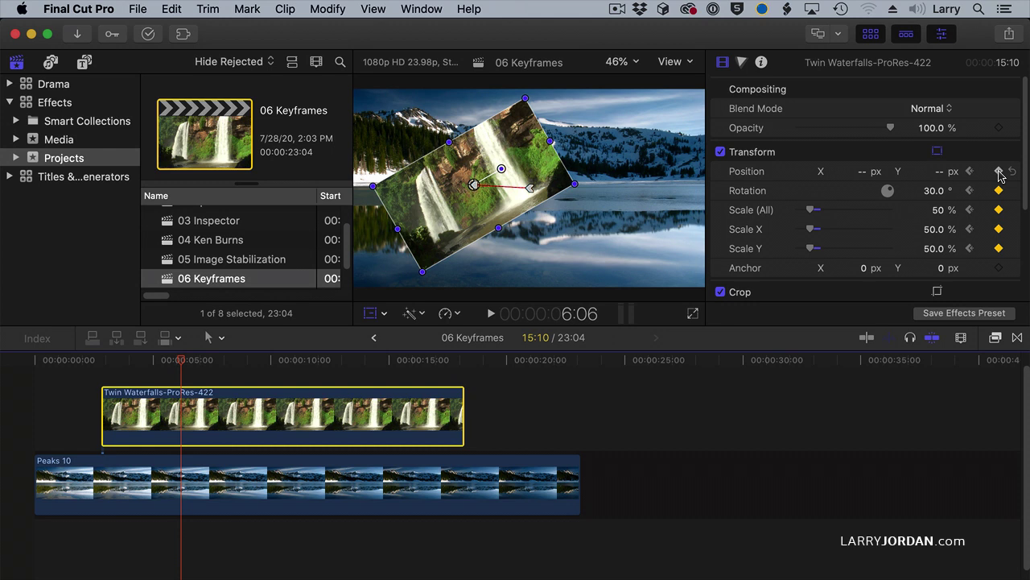
- Delete the 6:06 position keyframe and reset all Transform settings to defaults
left_click(998, 170)
left_click(998, 190)
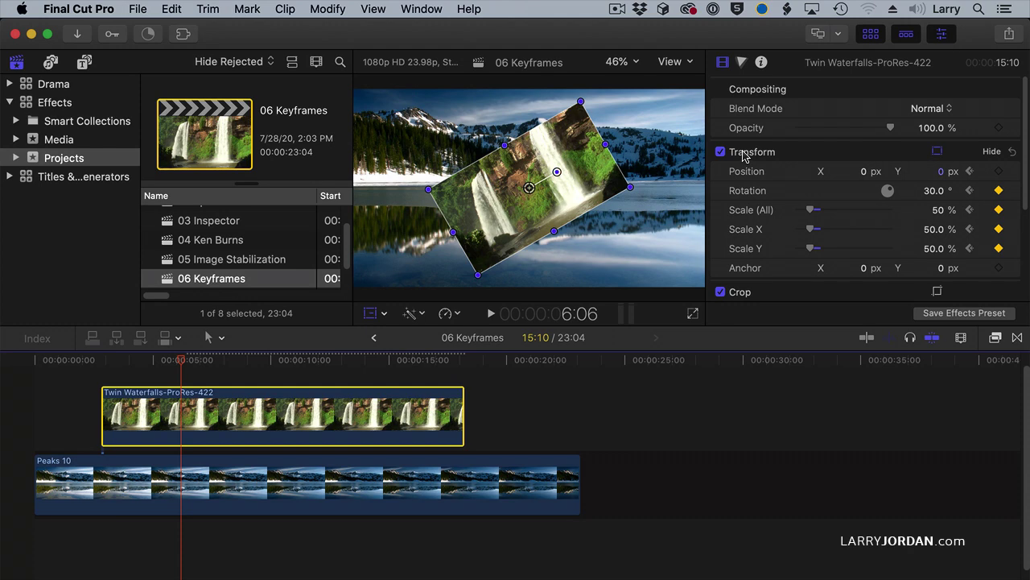
left_click(1012, 152)
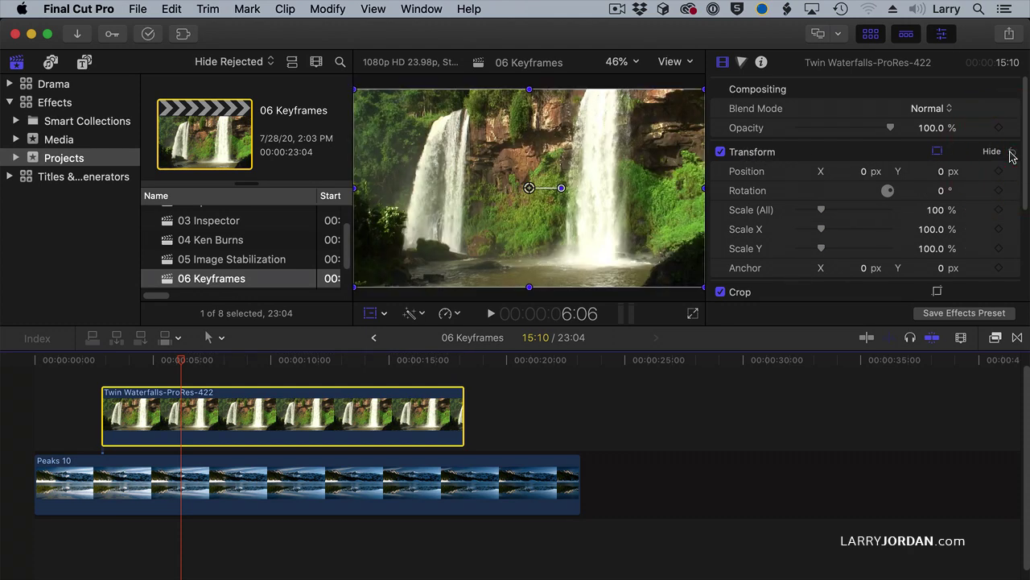